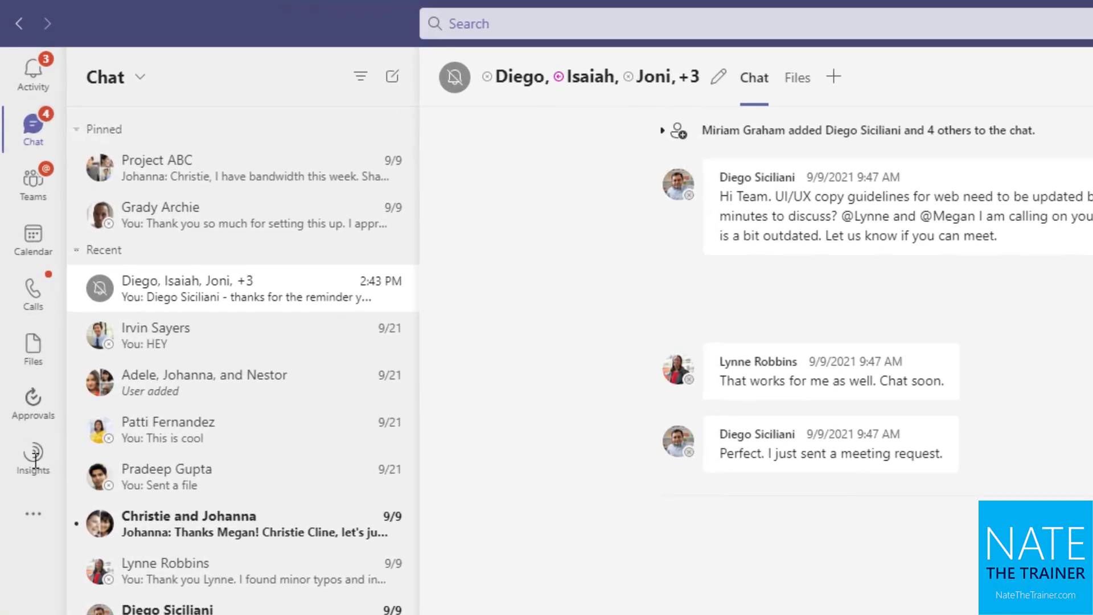
Step: Try to move the Approvals app below Insights in the app bar and return to Chat
{"action": "left_click", "coordinate": [32, 405]}
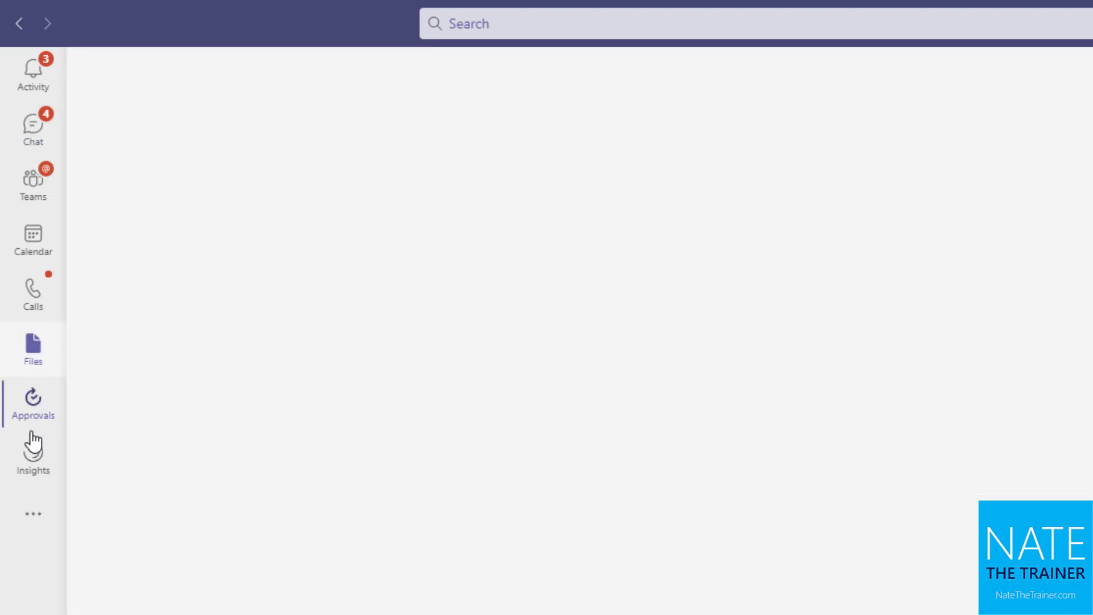
{"action": "left_click_drag", "start_coordinate": [34, 393], "coordinate": [34, 447]}
{"action": "left_click", "coordinate": [33, 125]}
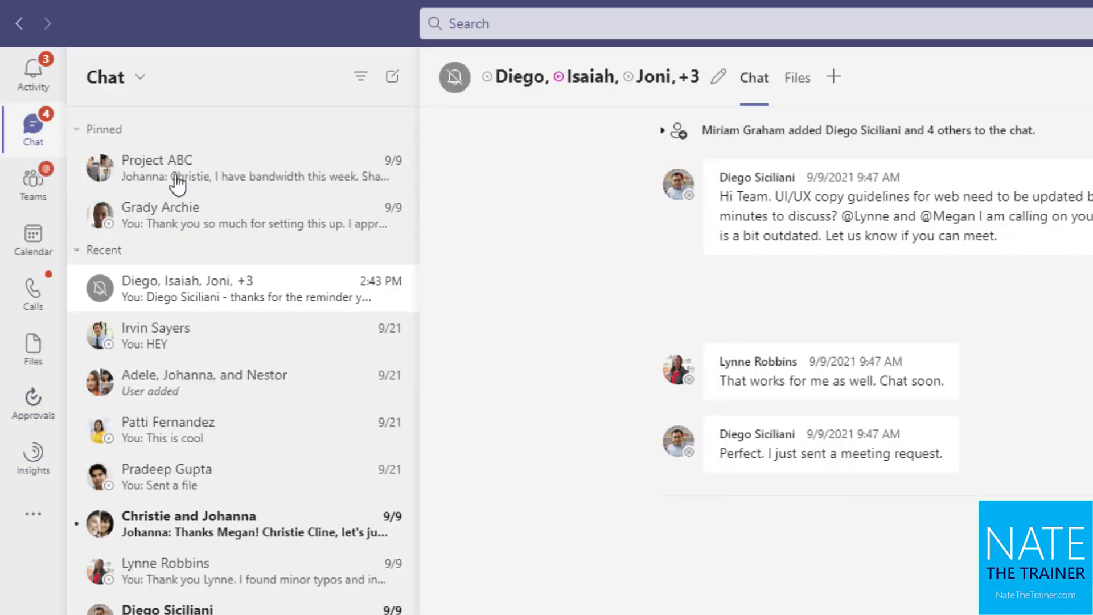
Step: Open the Tasks by Planner and To Do app and pin it to the app bar
{"action": "left_click", "coordinate": [31, 514]}
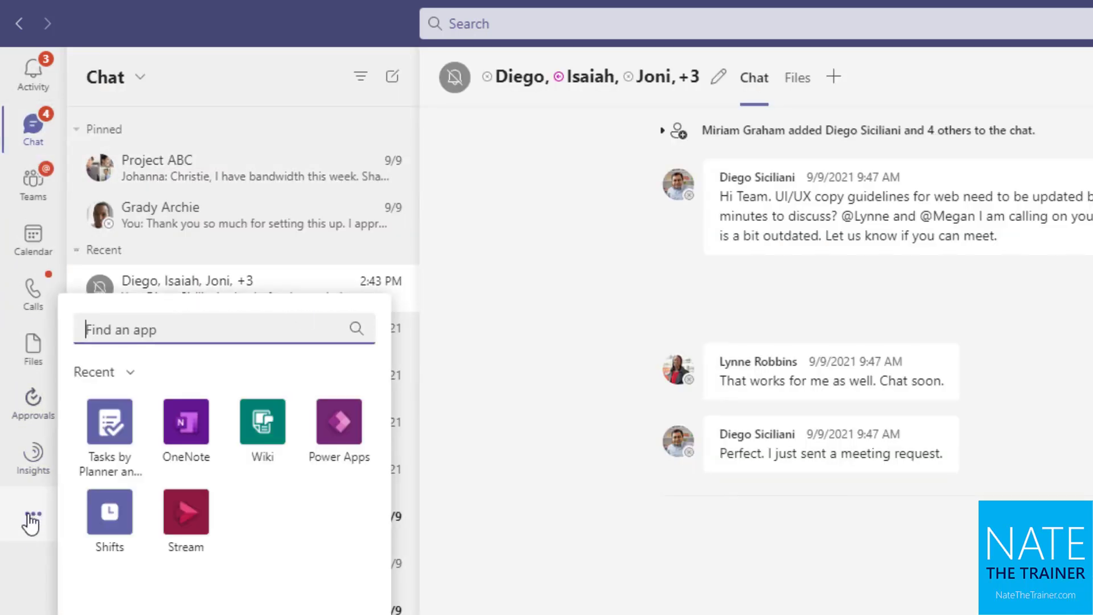
{"action": "left_click", "coordinate": [135, 425]}
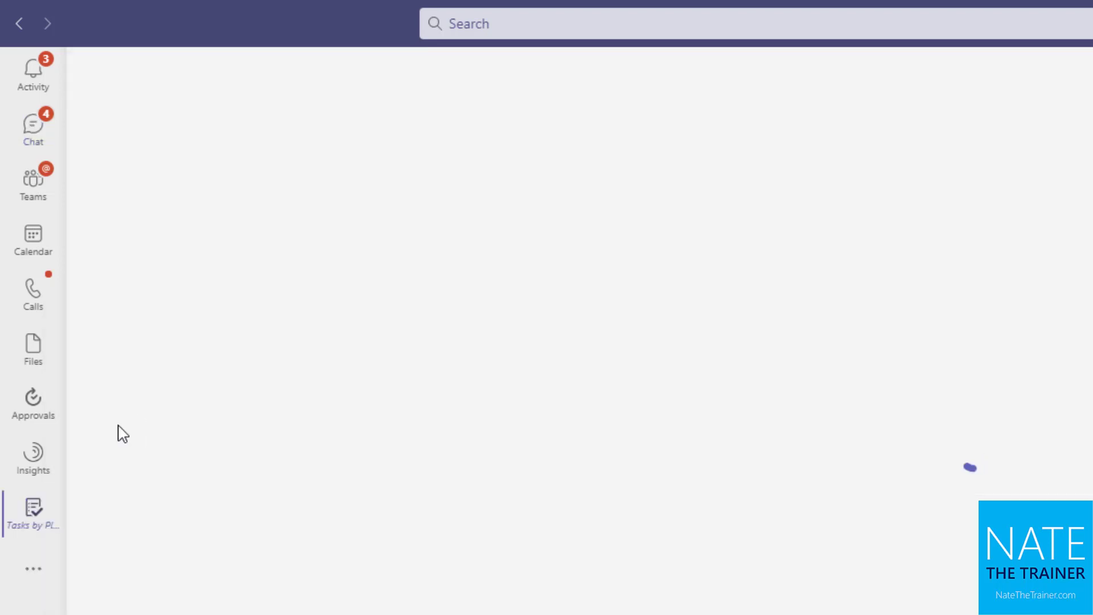
{"action": "right_click", "coordinate": [41, 530]}
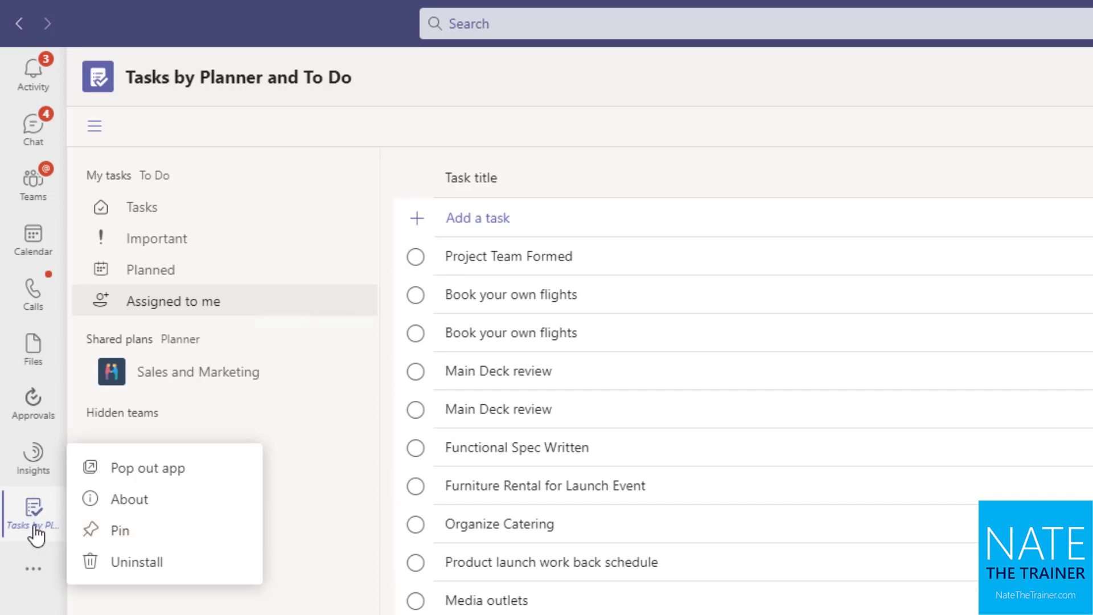
{"action": "left_click", "coordinate": [120, 530]}
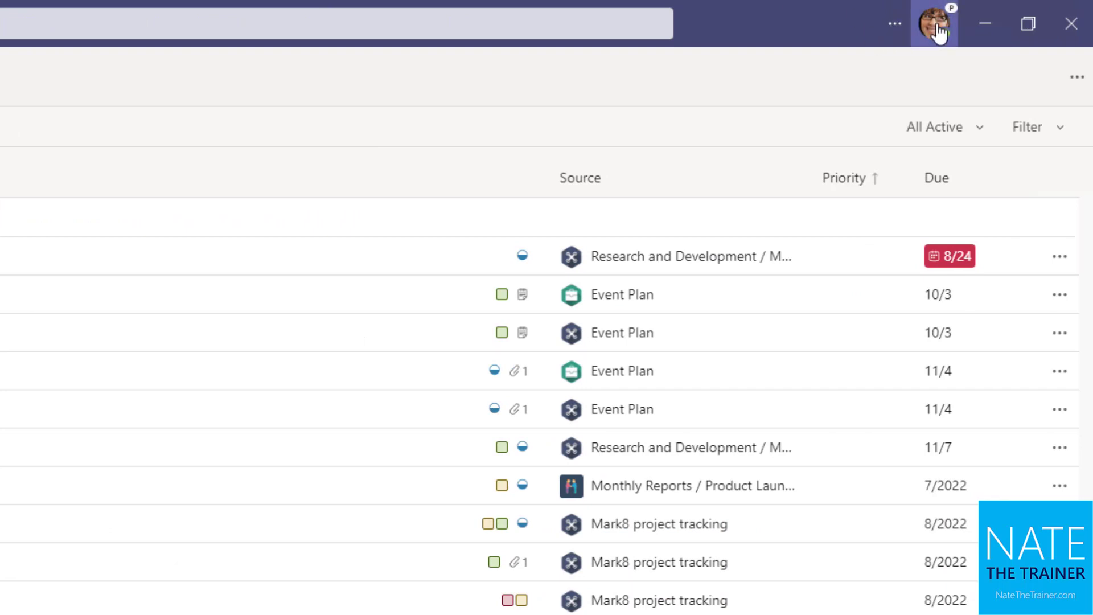
Step: Review the General, Accounts, Privacy and Notifications settings and close the settings
{"action": "left_click", "coordinate": [894, 29]}
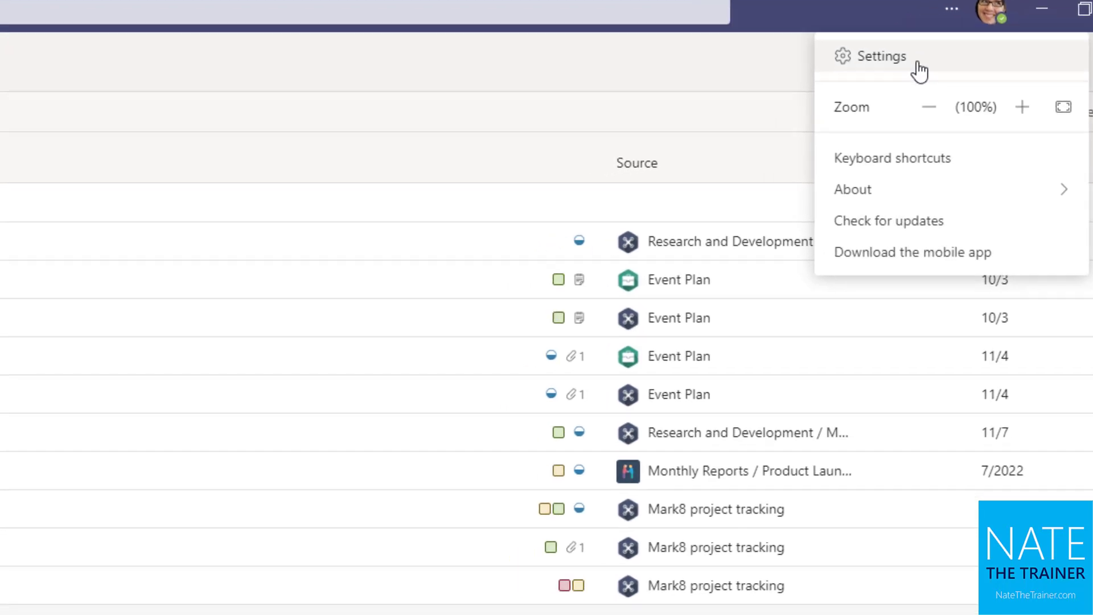
{"action": "left_click", "coordinate": [754, 121]}
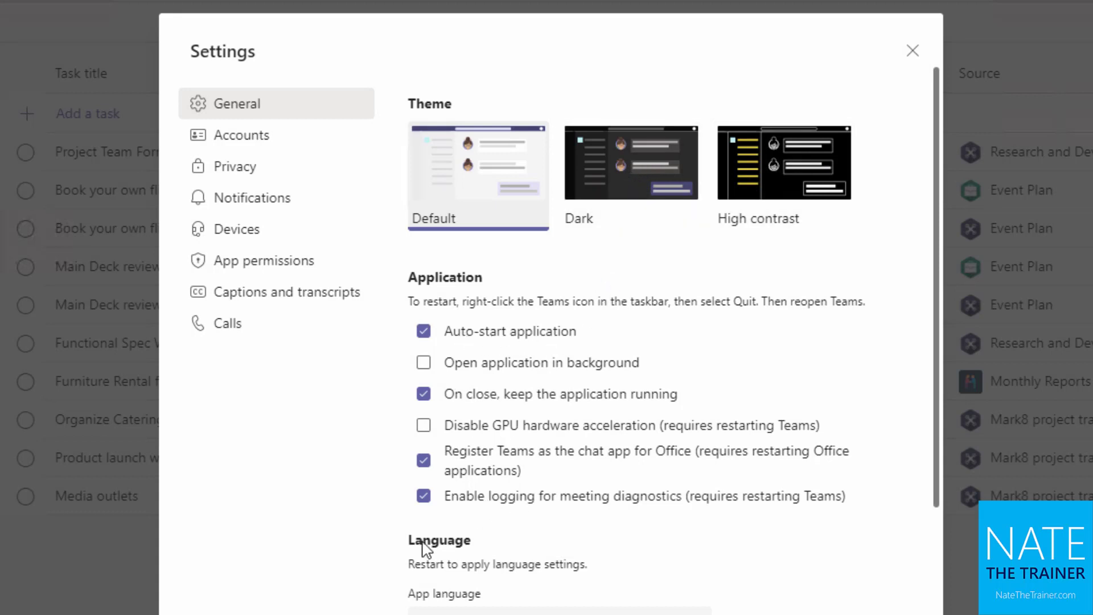
{"action": "left_click", "coordinate": [271, 152]}
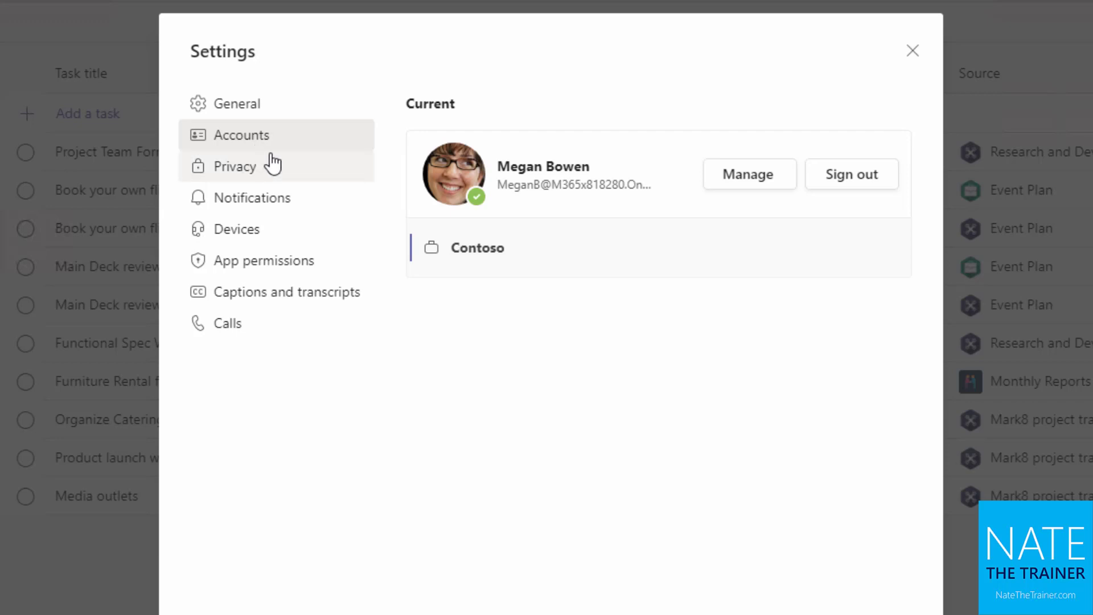
{"action": "left_click", "coordinate": [245, 175]}
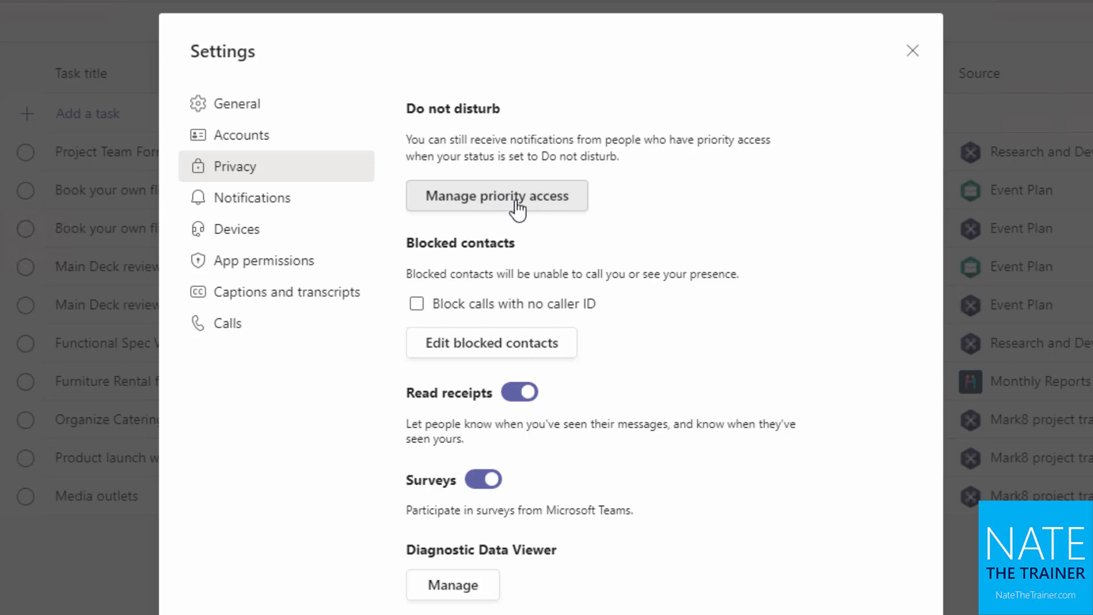
{"action": "left_click", "coordinate": [232, 206]}
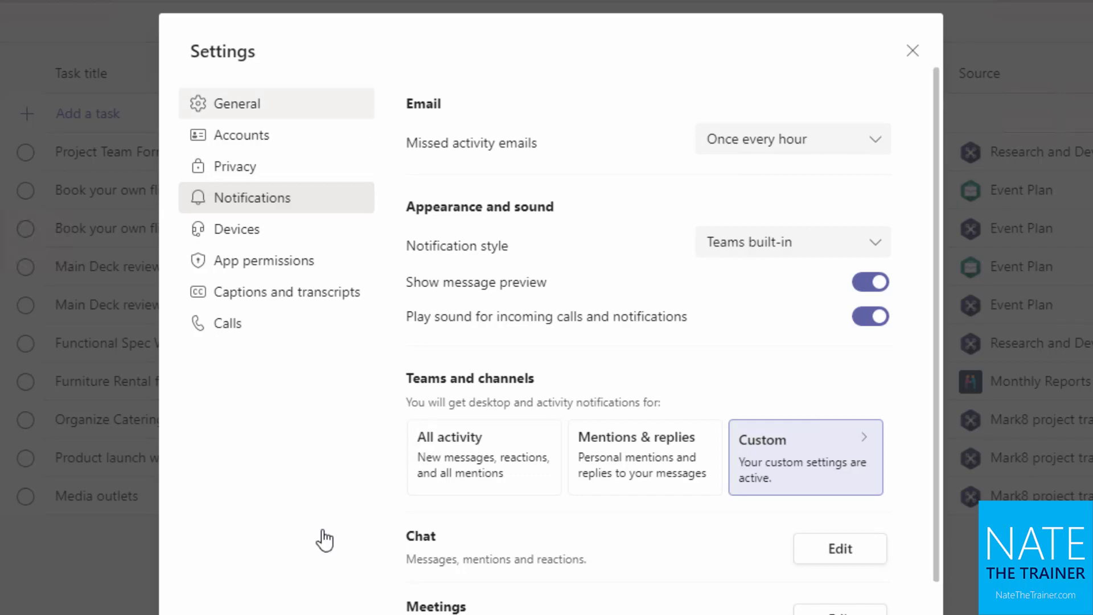
{"action": "left_click", "coordinate": [912, 50]}
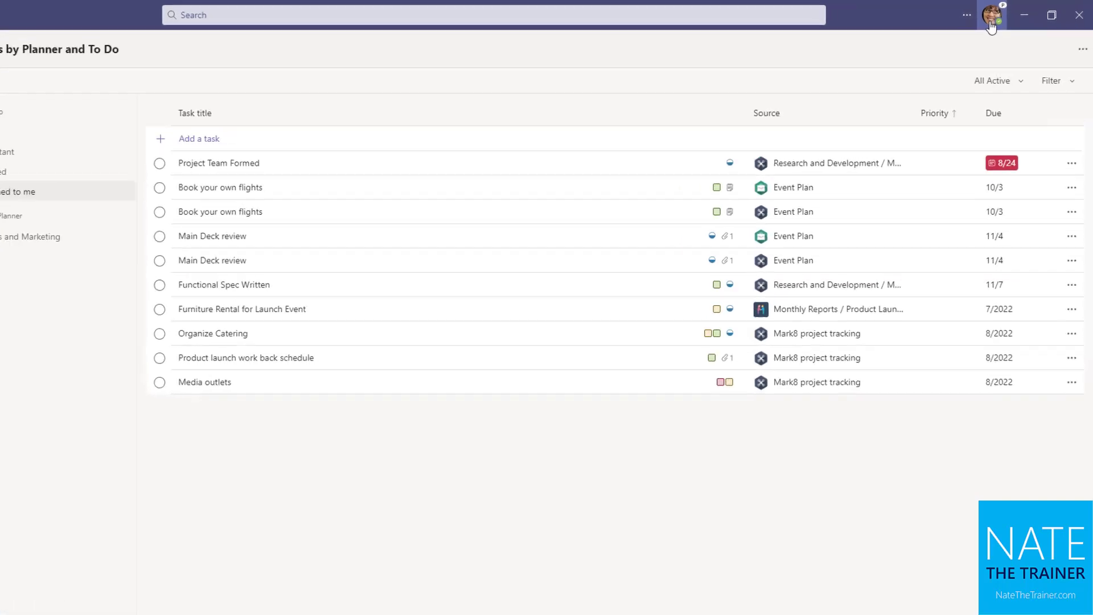
Step: Set the account's availability status to Do not disturb
{"action": "left_click", "coordinate": [1000, 17]}
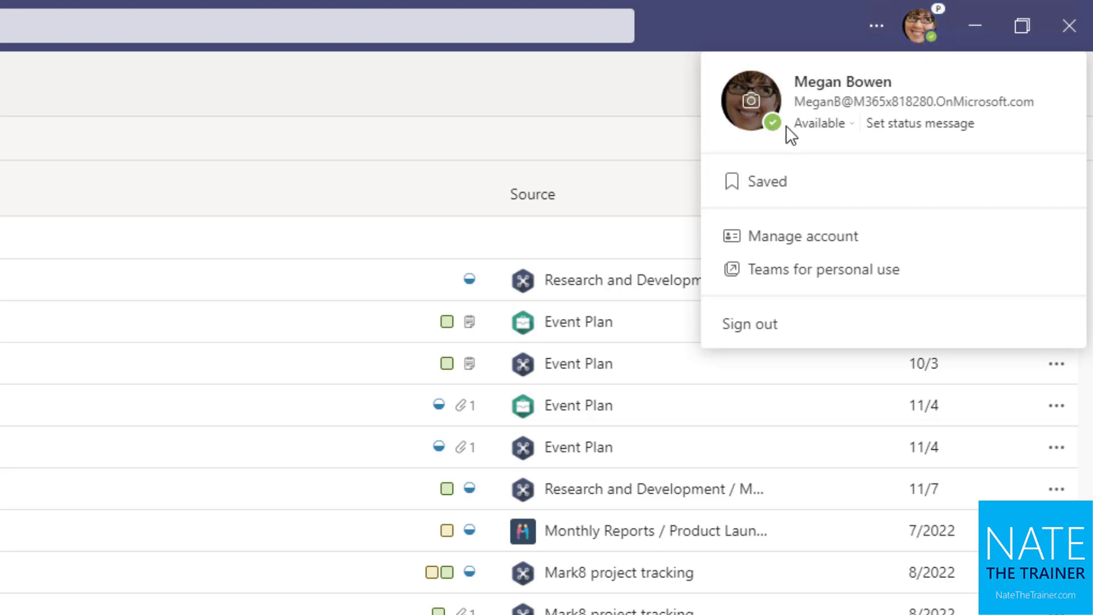
{"action": "left_click", "coordinate": [841, 124]}
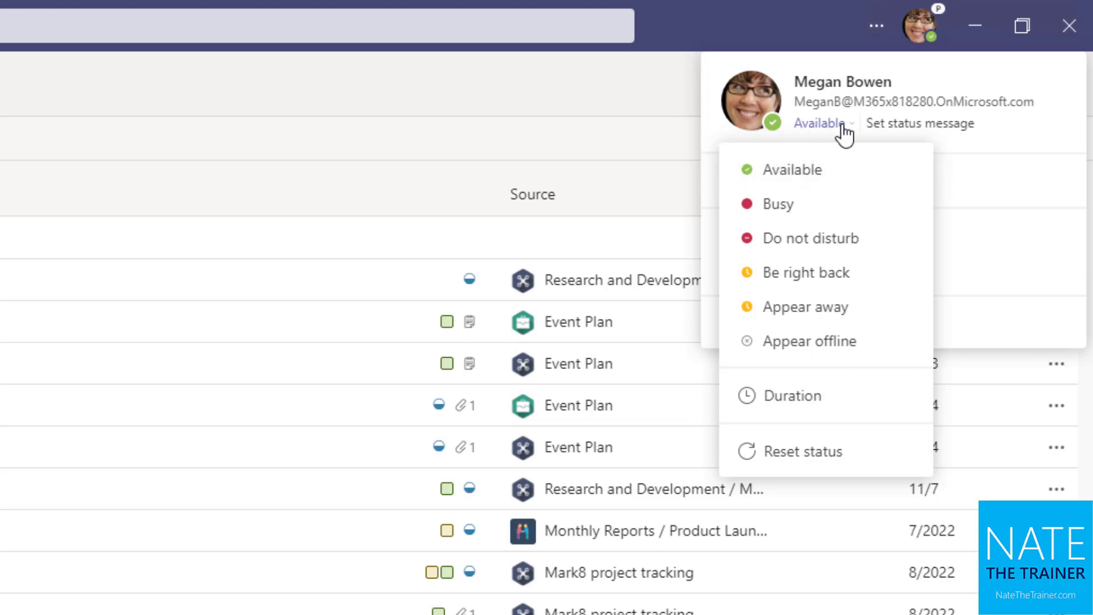
{"action": "left_click", "coordinate": [832, 239]}
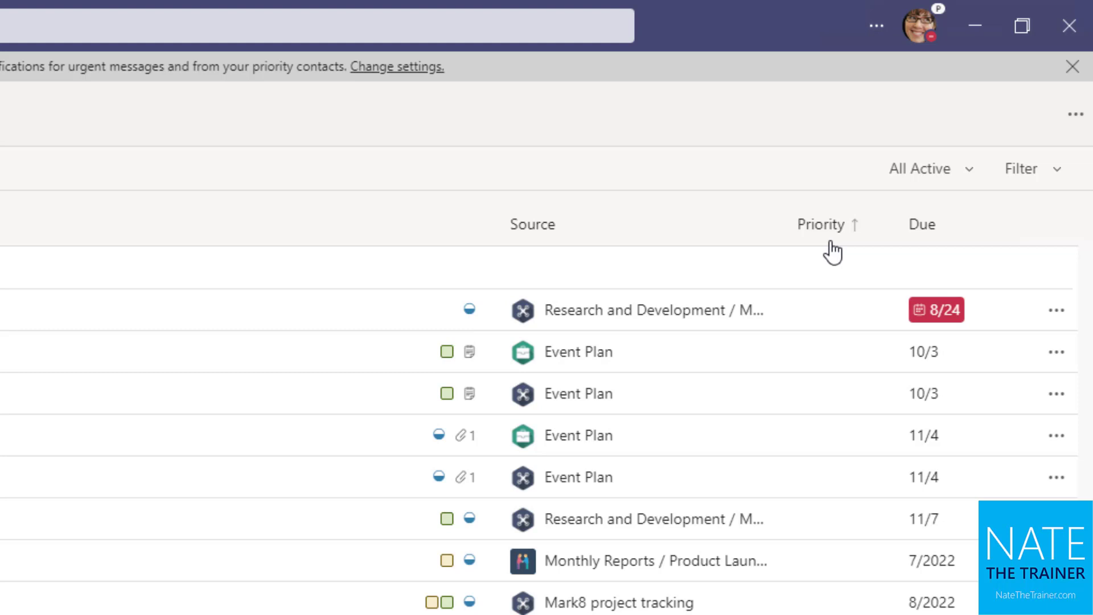
Step: Enter the status message "I'm in a workshop until noon" and have it show when people message the account
{"action": "left_click", "coordinate": [920, 40]}
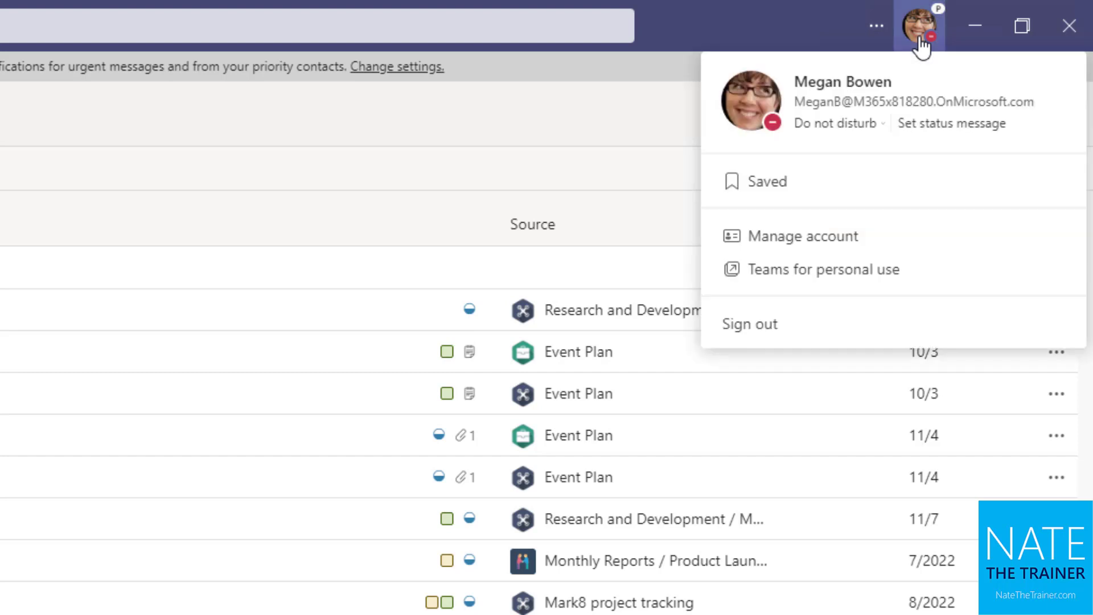
{"action": "left_click", "coordinate": [940, 127]}
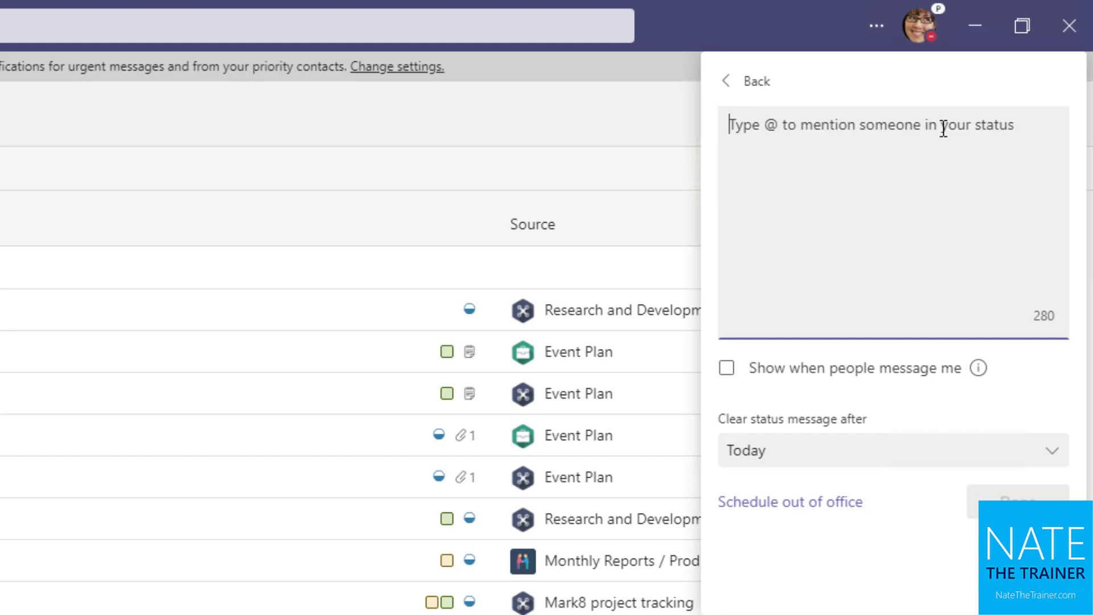
{"action": "type", "text": "I'm in"}
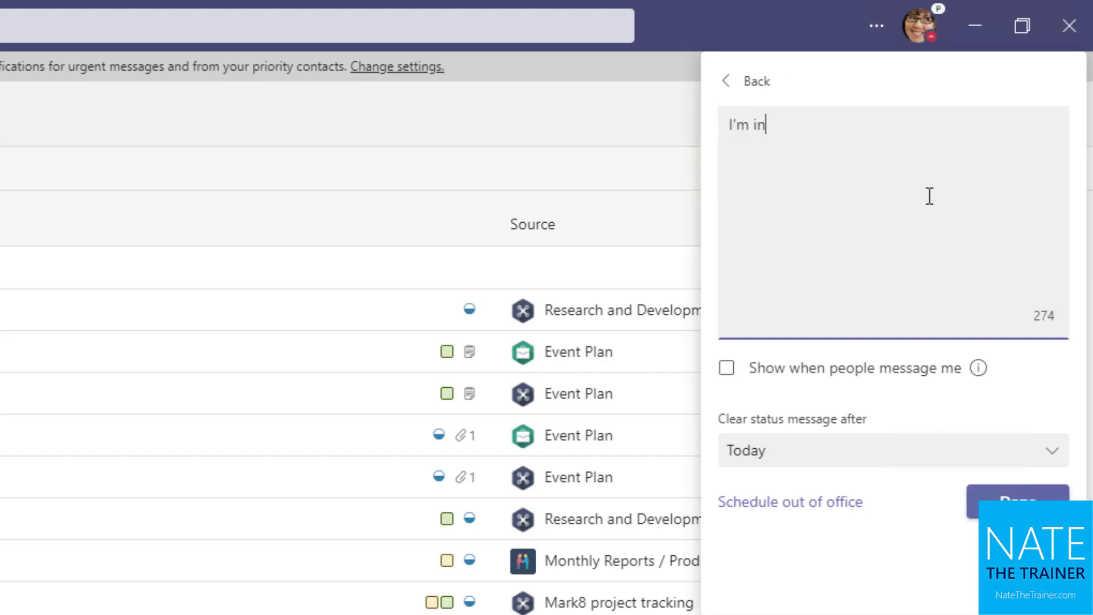
{"action": "type", "text": " a workshop unti"}
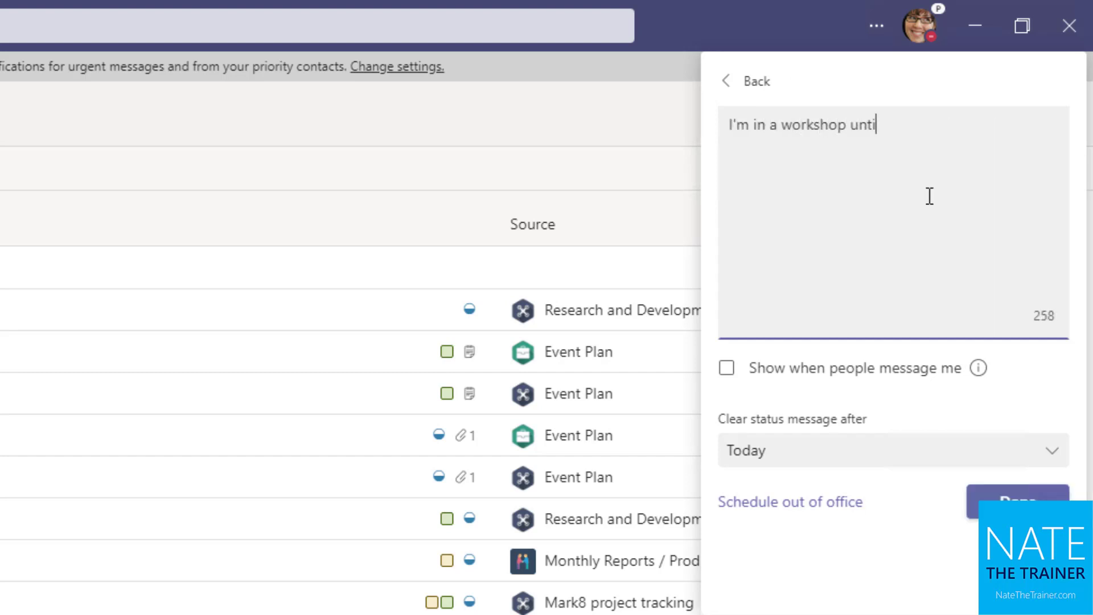
{"action": "type", "text": "l noon"}
{"action": "left_click", "coordinate": [728, 371]}
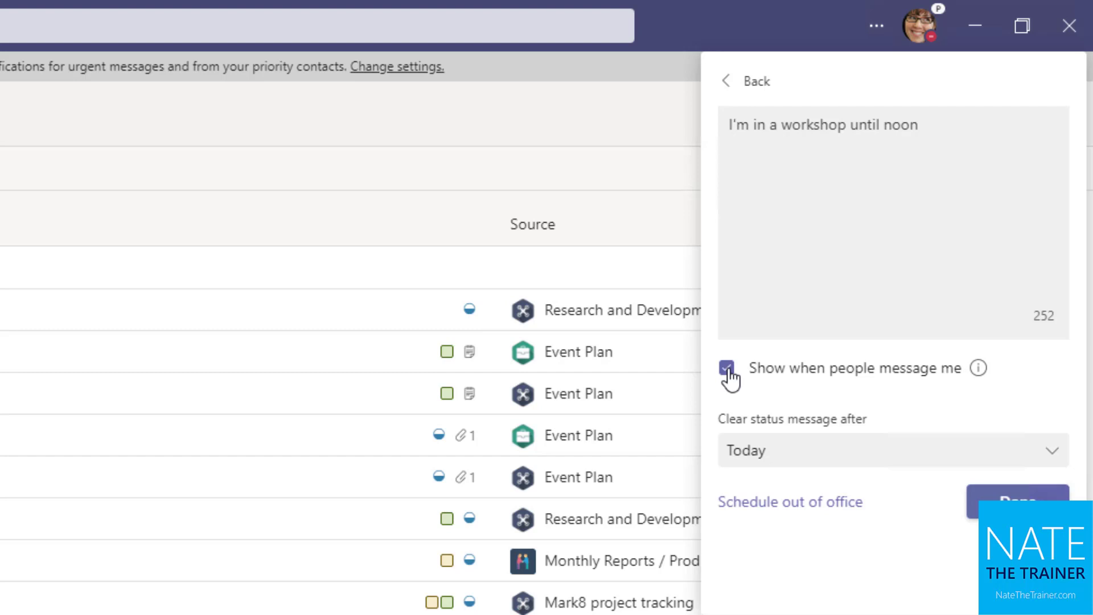
Step: Choose a custom clearing time of Sep 23, 2021, 4:00 PM for the status message and save it
{"action": "left_click", "coordinate": [823, 458]}
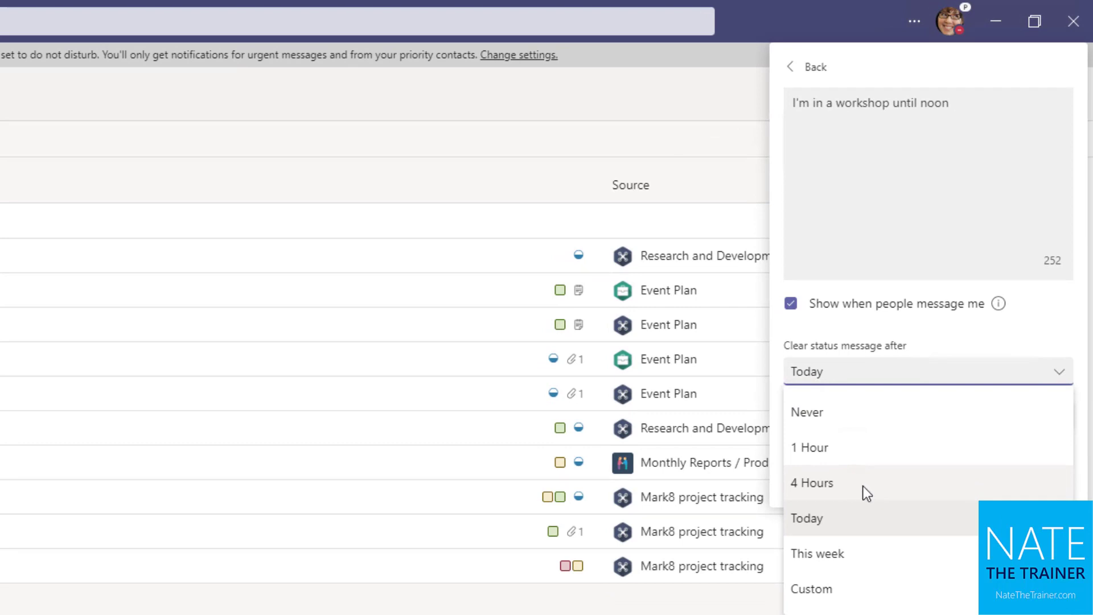
{"action": "left_click", "coordinate": [849, 589]}
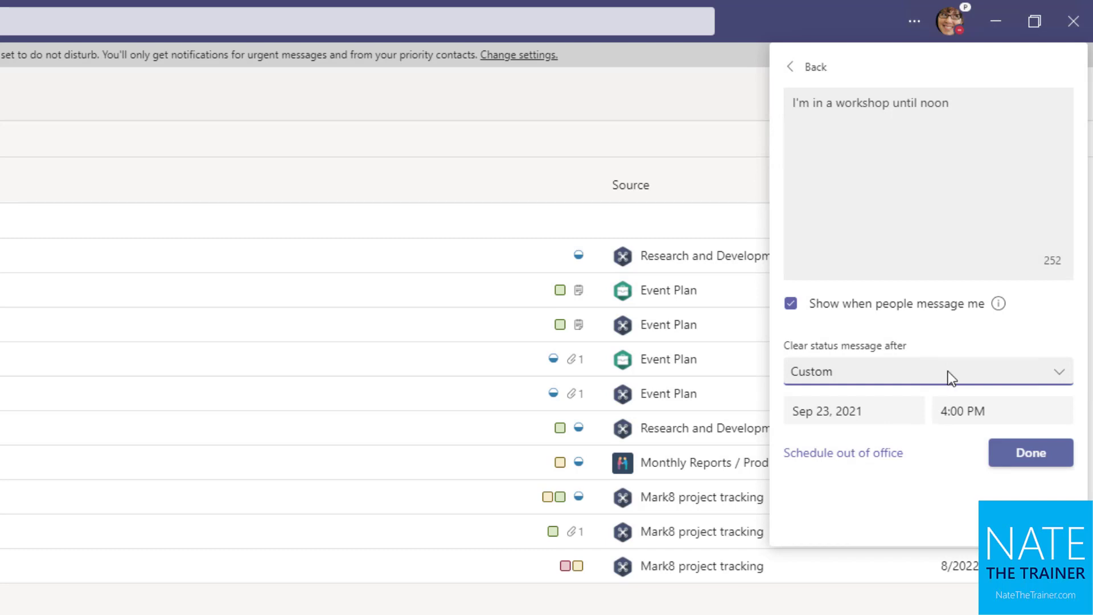
{"action": "left_click", "coordinate": [1033, 456]}
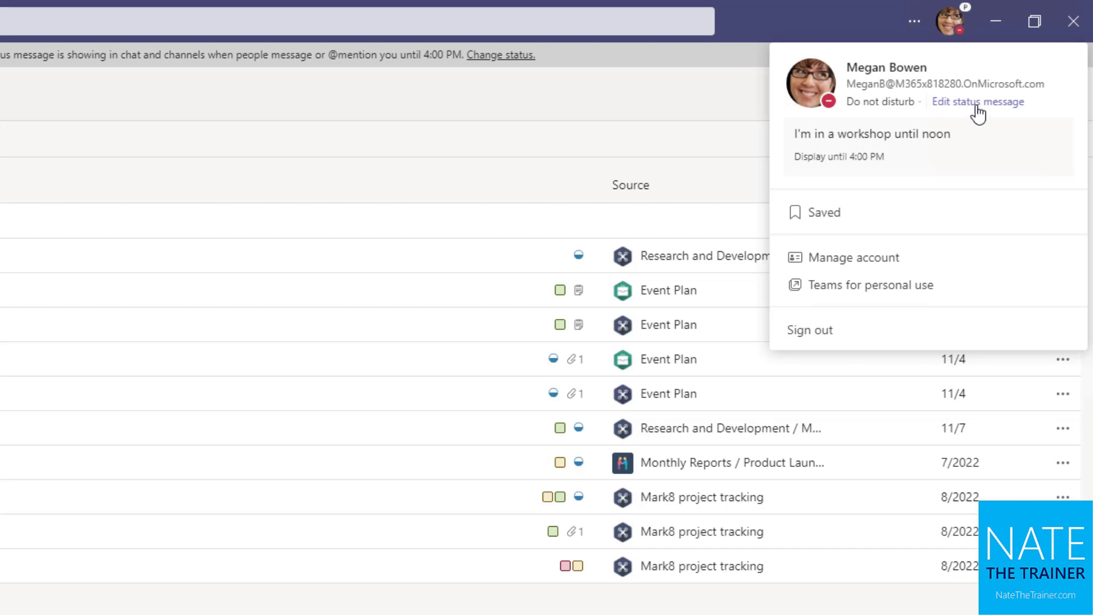
Step: Turn on out-of-office automatic replies with the message "Sorry I'm out of office."
{"action": "left_click", "coordinate": [978, 102]}
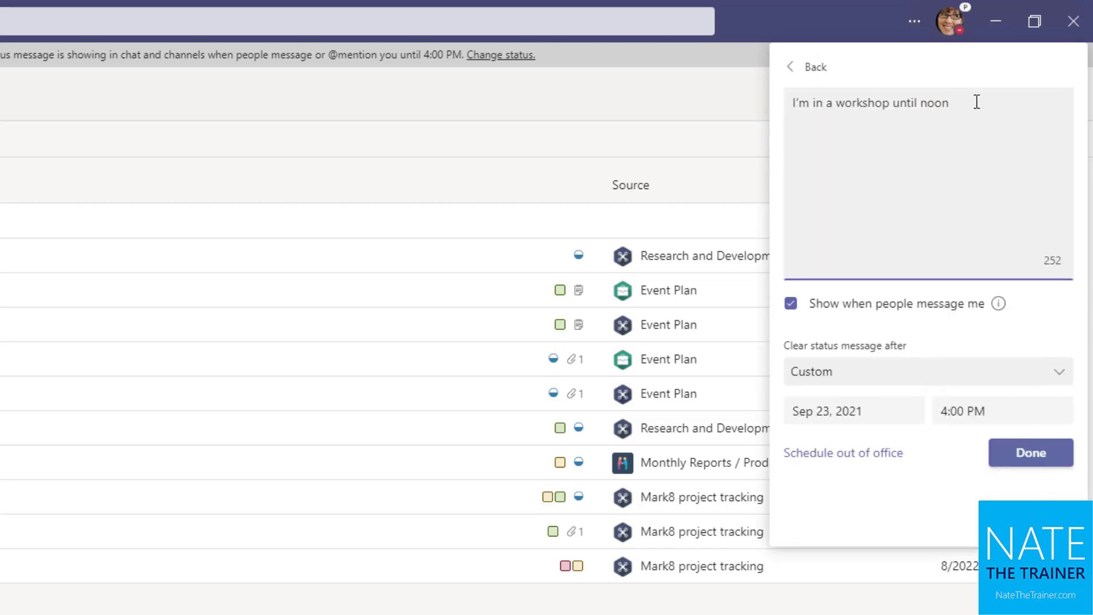
{"action": "left_click", "coordinate": [849, 462]}
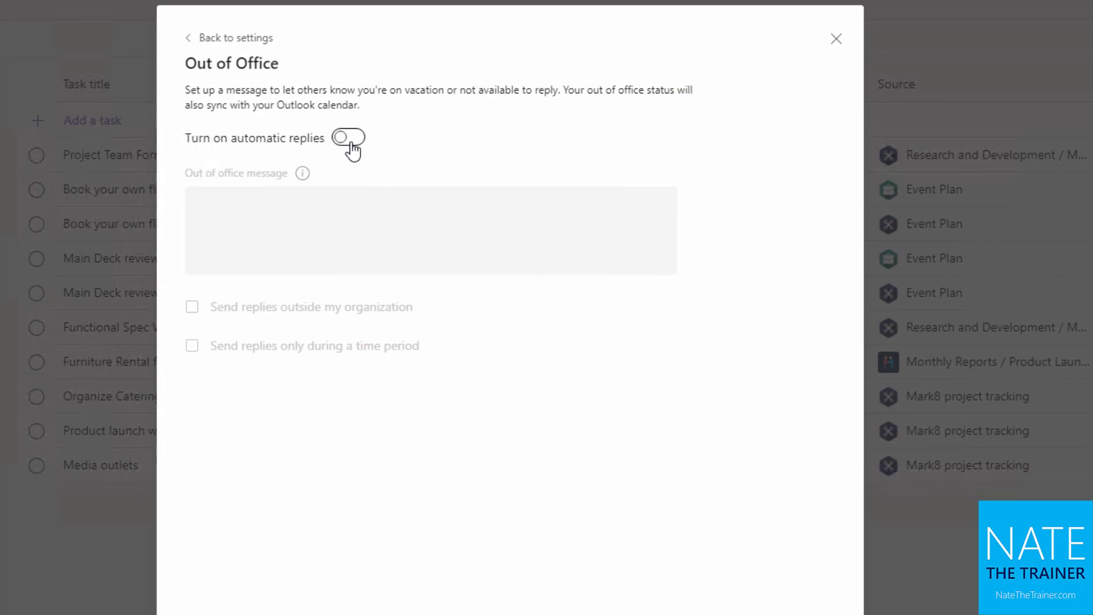
{"action": "left_click", "coordinate": [348, 138]}
{"action": "left_click", "coordinate": [359, 218]}
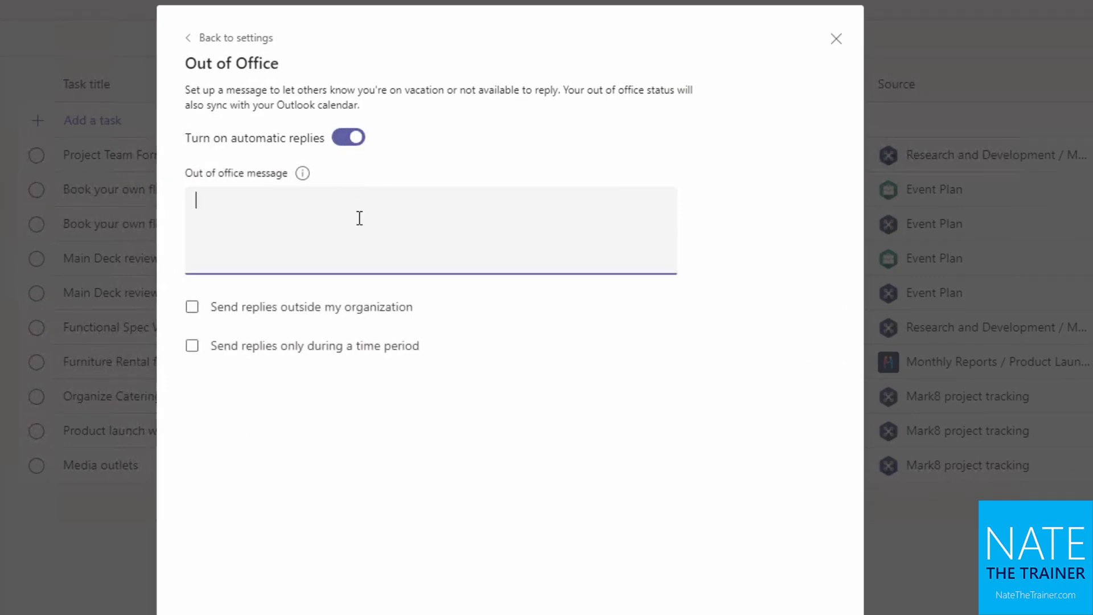
{"action": "type", "text": "Sorry I'm out of office."}
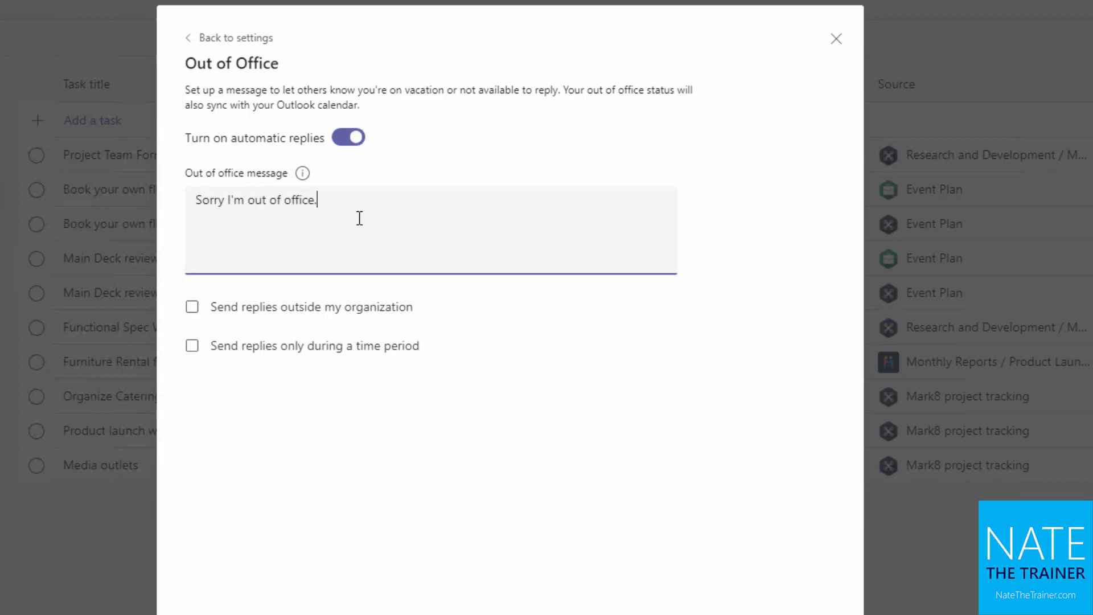
Step: Limit the automatic replies to a time period, with replies outside the organization turned off
{"action": "left_click", "coordinate": [265, 307]}
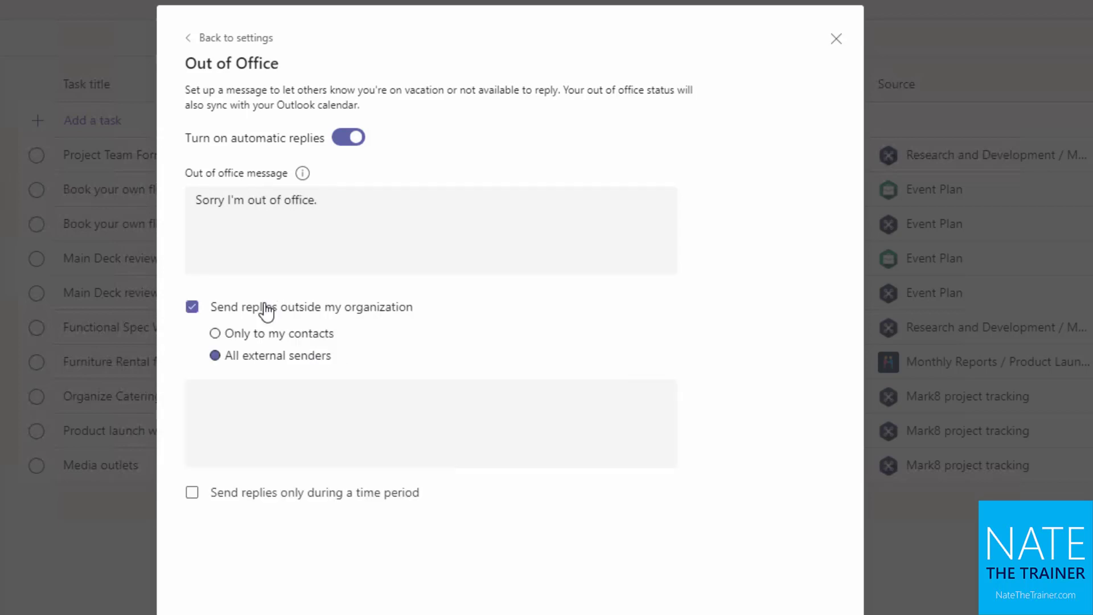
{"action": "left_click", "coordinate": [286, 498]}
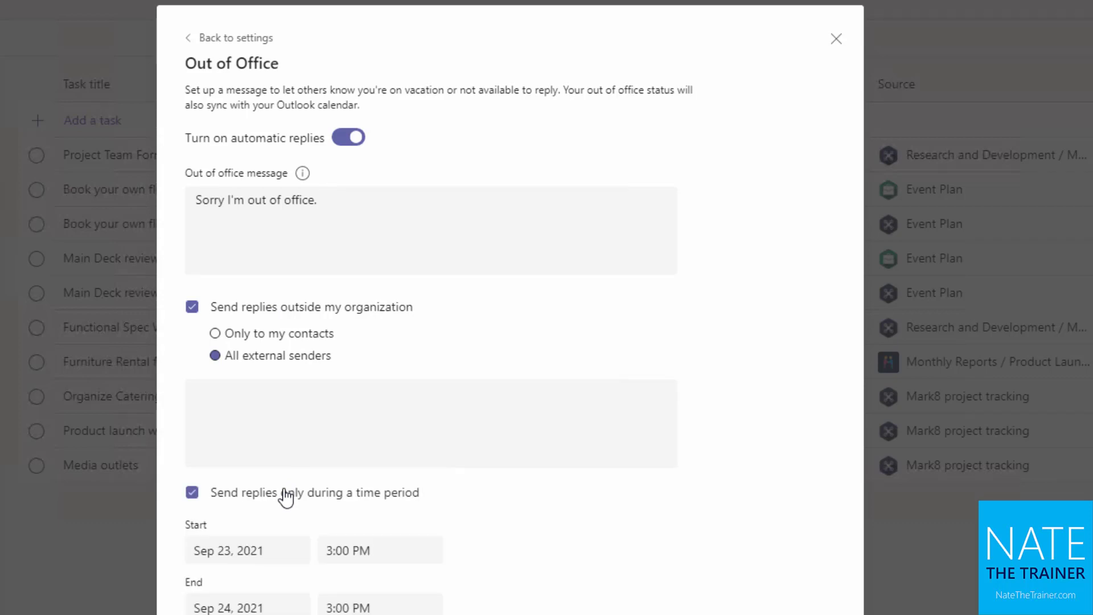
{"action": "left_click", "coordinate": [278, 312]}
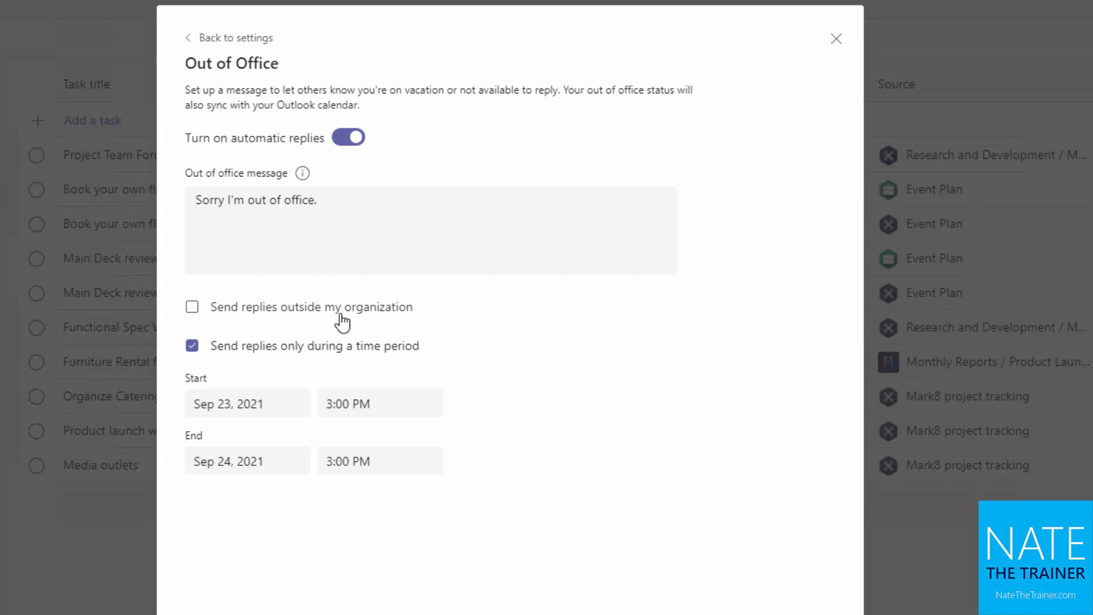
Step: Set the out-of-office start to Sep 24, 2021 at 7:00 AM
{"action": "left_click", "coordinate": [285, 404]}
{"action": "left_click", "coordinate": [386, 310]}
{"action": "left_click", "coordinate": [396, 405]}
{"action": "scroll", "coordinate": [354, 487], "scroll_direction": "up", "scroll_amount": 10}
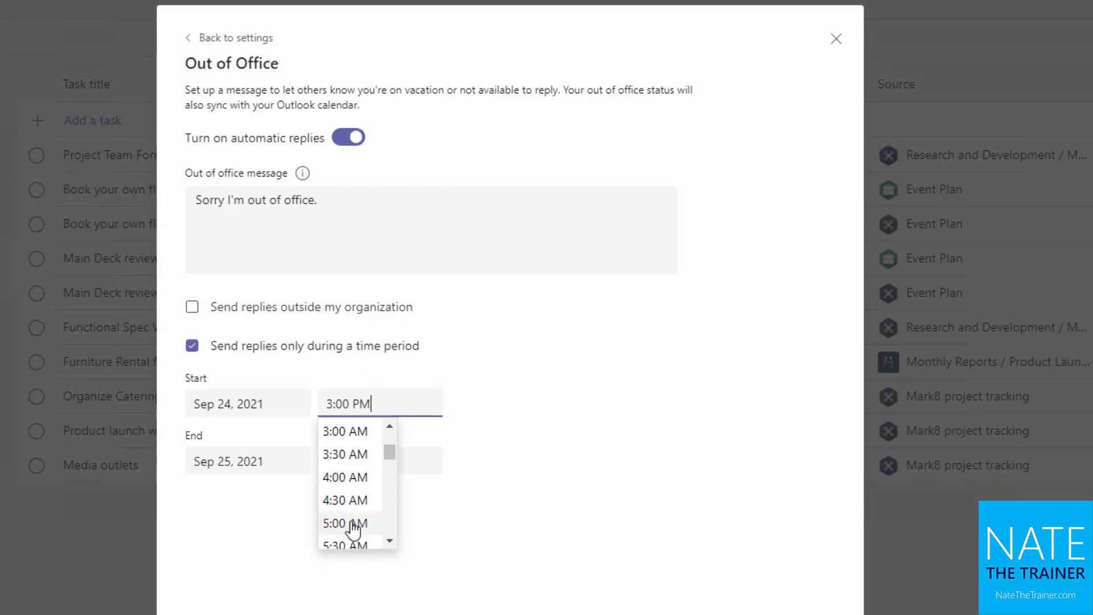
{"action": "scroll", "coordinate": [353, 518], "scroll_direction": "down", "scroll_amount": 3}
{"action": "left_click", "coordinate": [345, 439]}
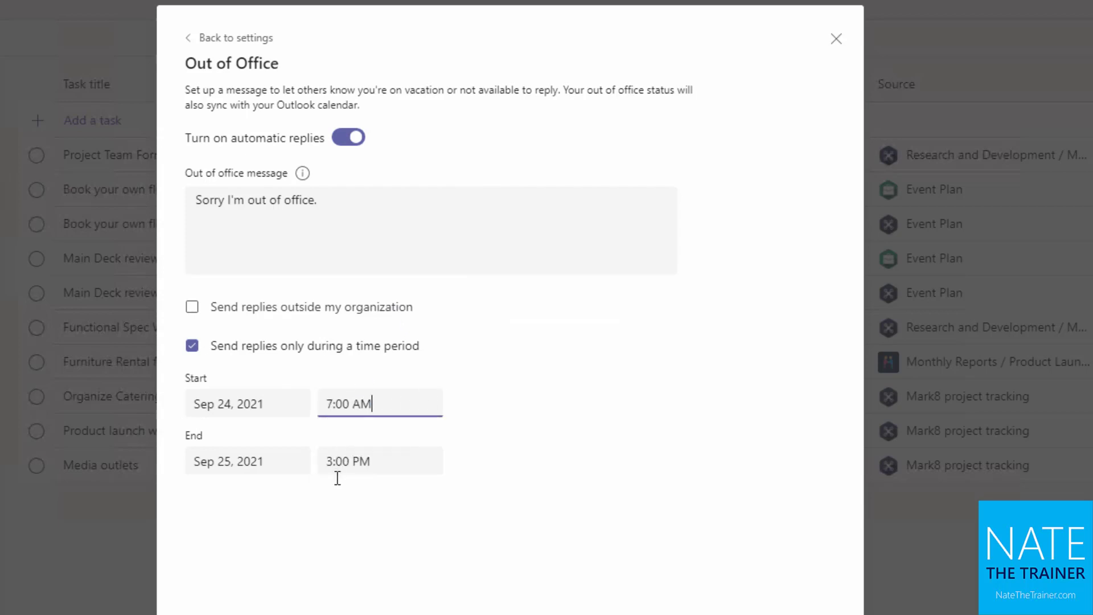
Step: Set the out-of-office end to Sep 24, 2021 at 5:00 PM and save the automatic reply
{"action": "left_click", "coordinate": [269, 461]}
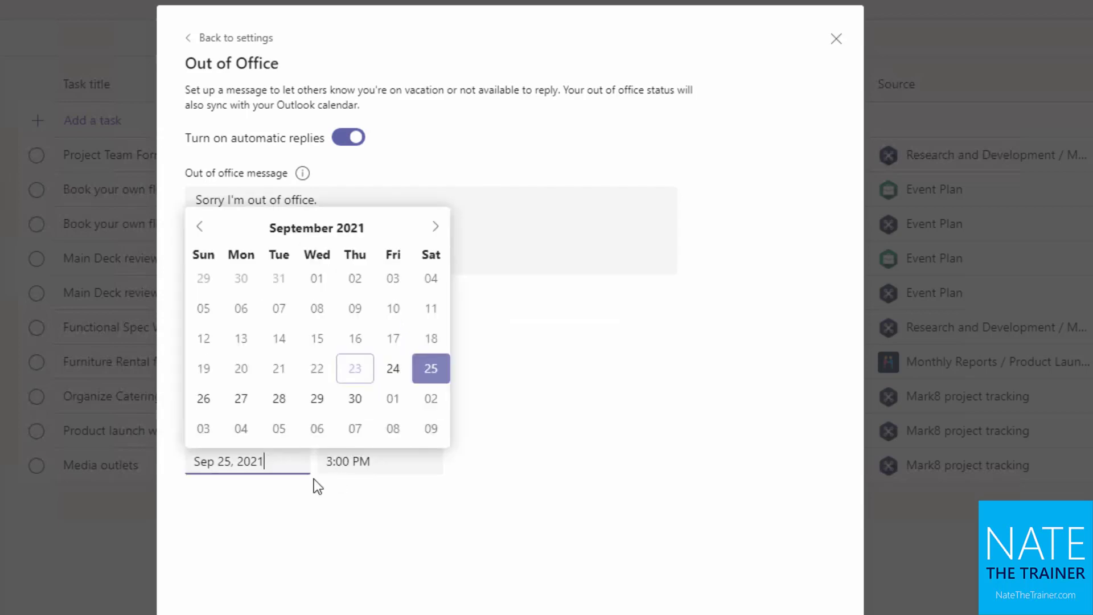
{"action": "left_click", "coordinate": [394, 370]}
{"action": "left_click", "coordinate": [380, 462]}
{"action": "scroll", "coordinate": [367, 566], "scroll_direction": "down", "scroll_amount": 5}
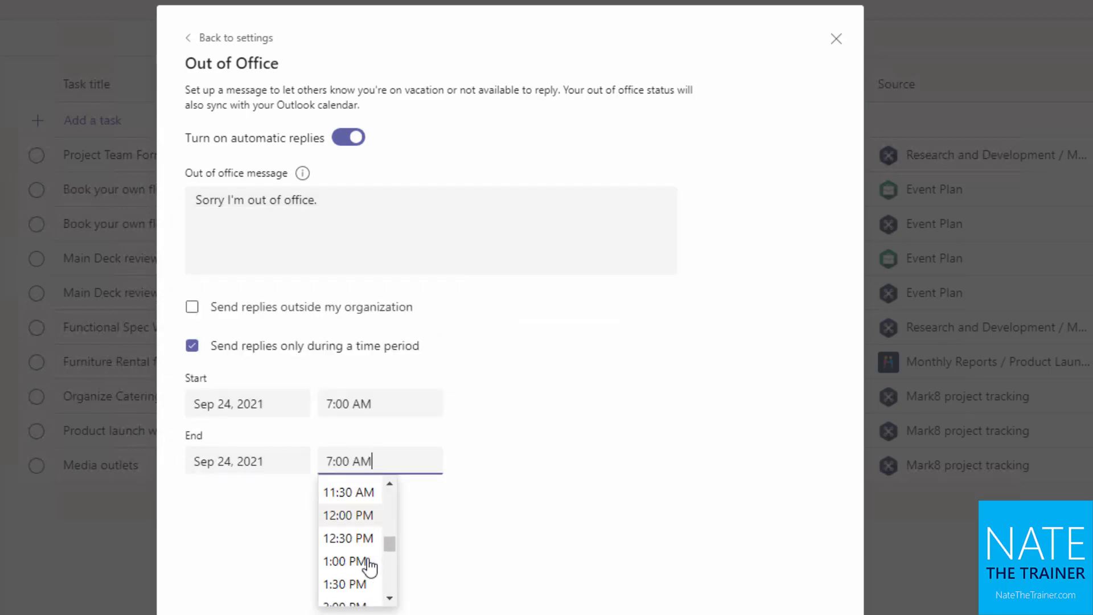
{"action": "scroll", "coordinate": [360, 581], "scroll_direction": "down", "scroll_amount": 2}
{"action": "left_click", "coordinate": [344, 526]}
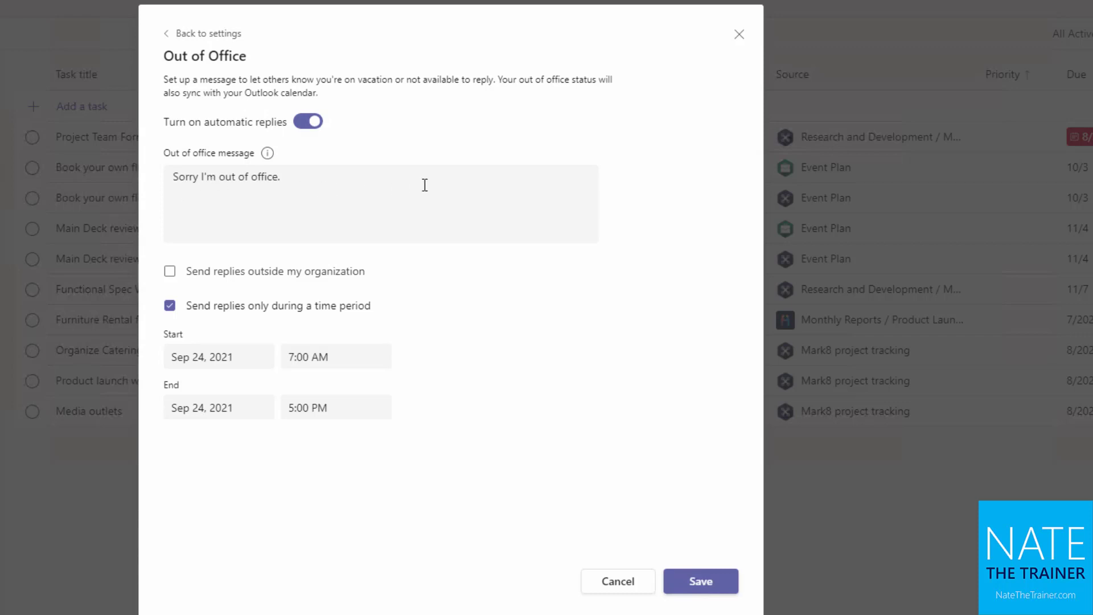
{"action": "left_click", "coordinate": [708, 586]}
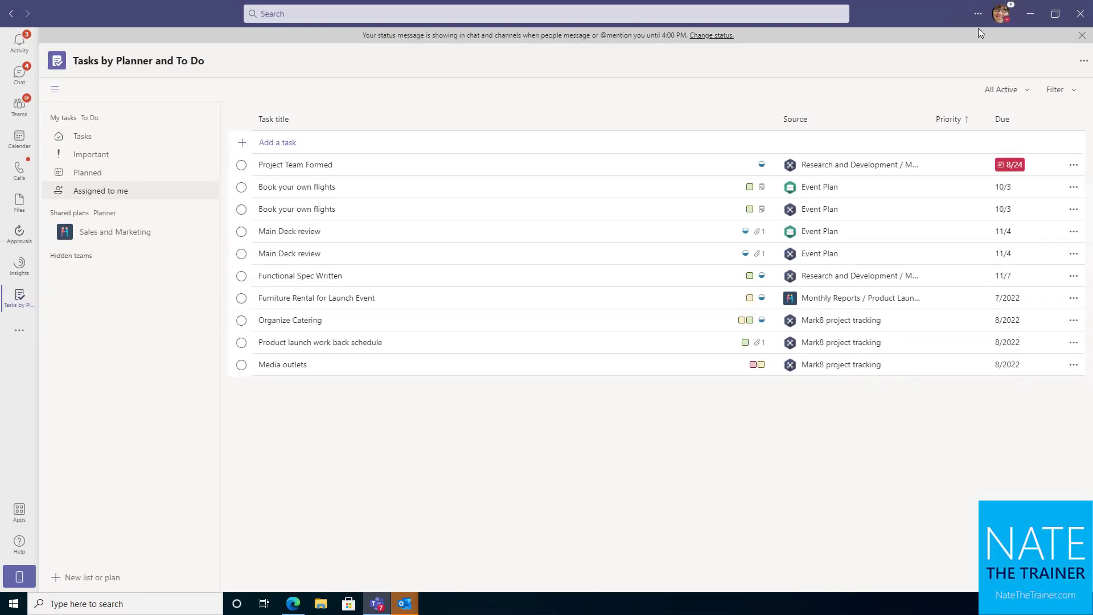
Step: Check the availability and status message in the account details, and view the general app options
{"action": "left_click", "coordinate": [1000, 14]}
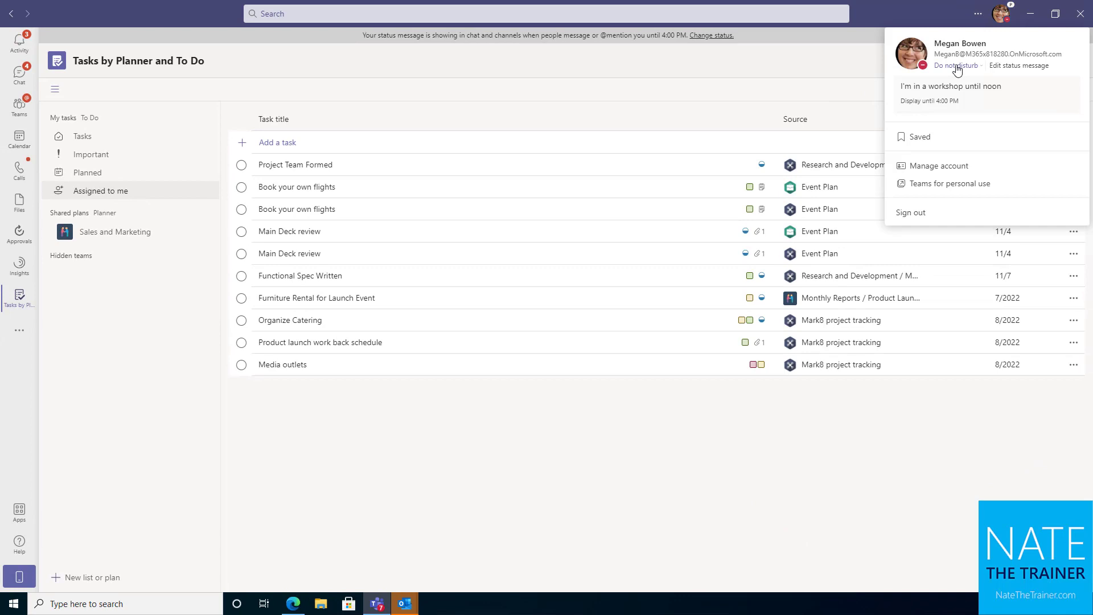
{"action": "mouse_move", "coordinate": [1050, 91]}
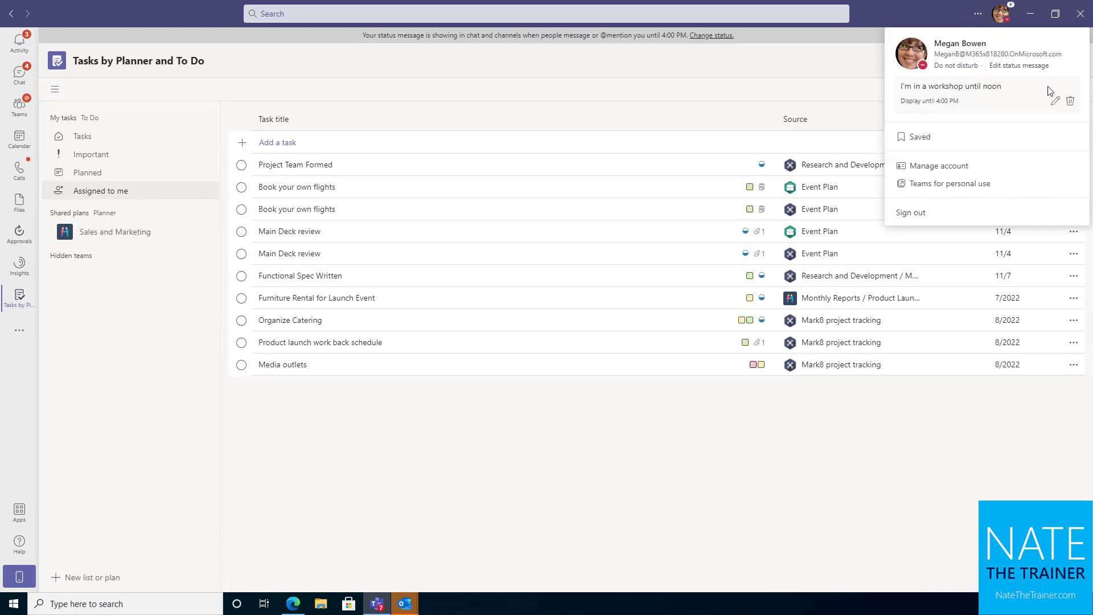
{"action": "left_click", "coordinate": [977, 14]}
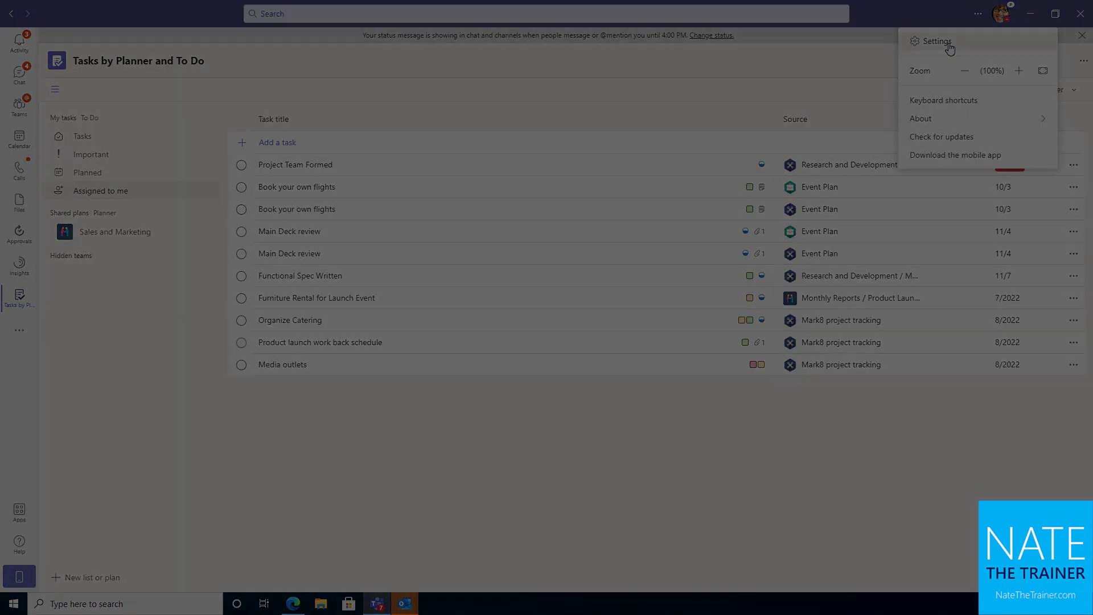